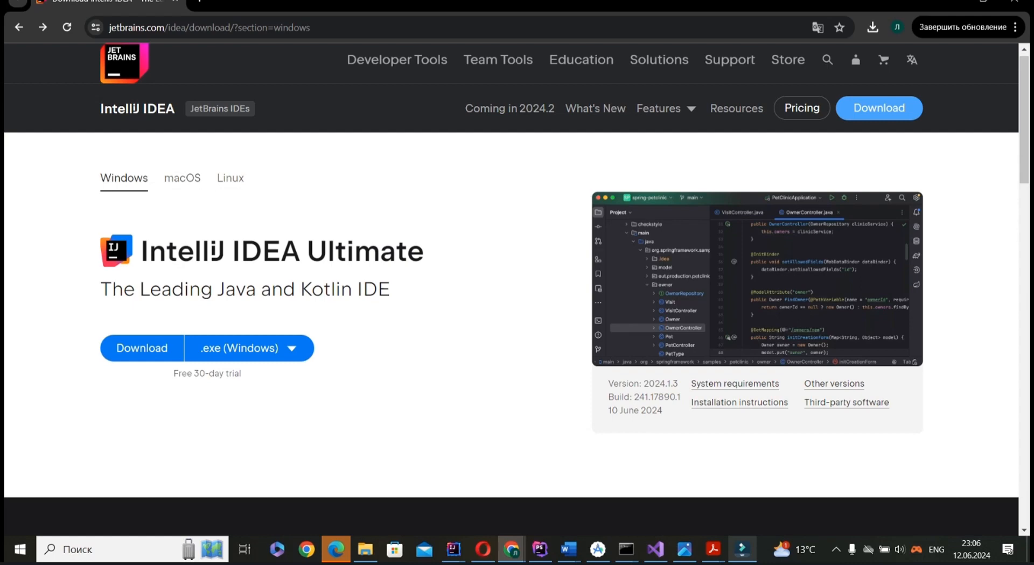
- Download the Windows .exe installer of IntelliJ IDEA Ultimate from the JetBrains page and check the browser's downloads
scroll(129, 391, "up", 3)
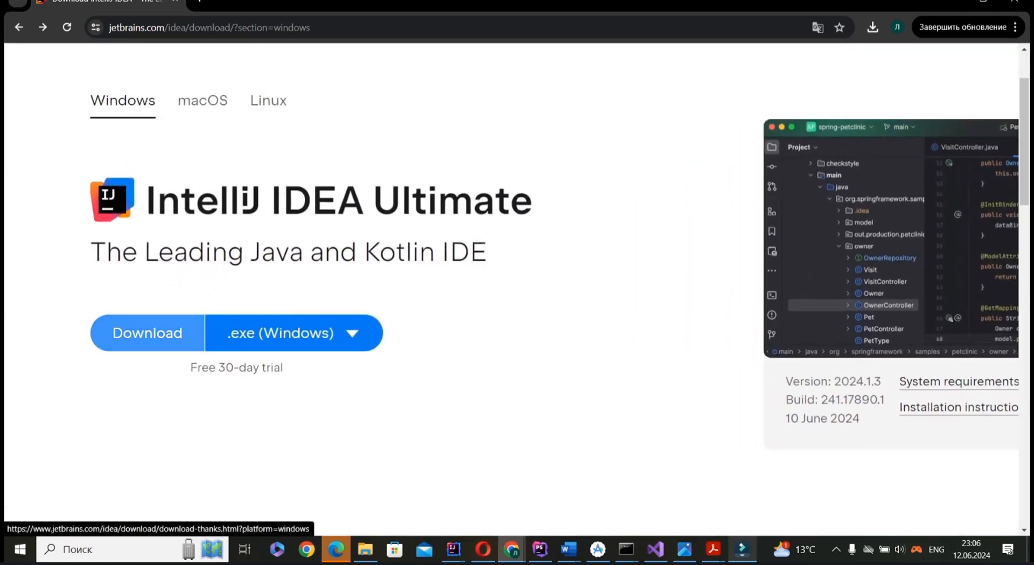
left_click(147, 333)
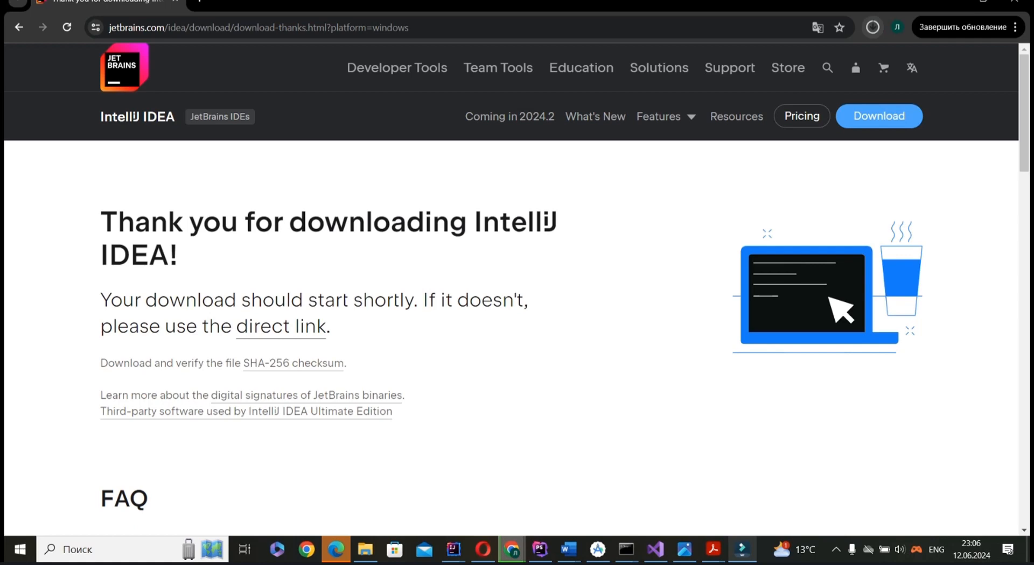
left_click(872, 28)
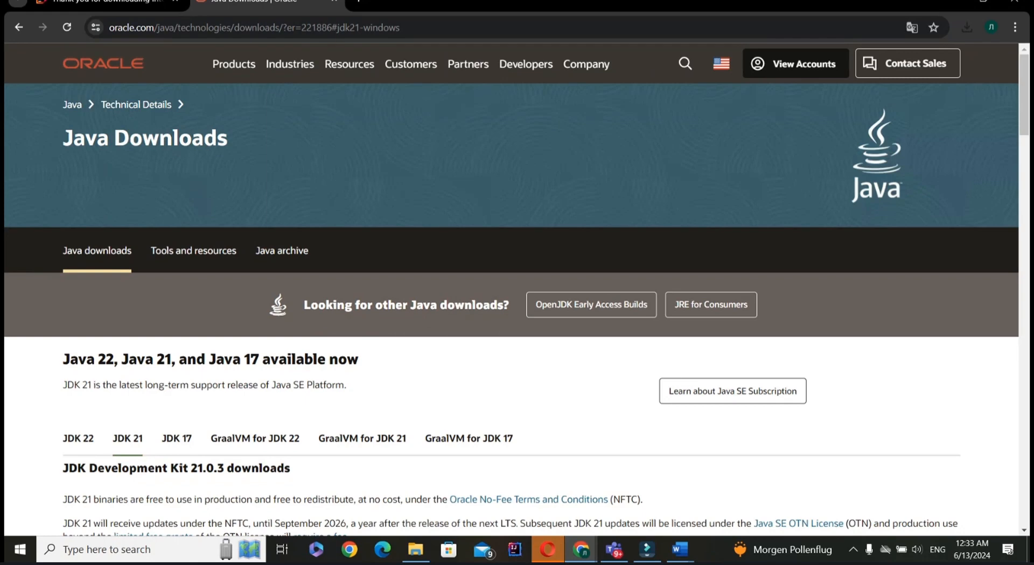
- Download the JDK 21 x64 Installer for Windows (jdk-21_windows-x64_bin.exe) from Oracle's Java Downloads page
scroll(512, 310, "down", 3)
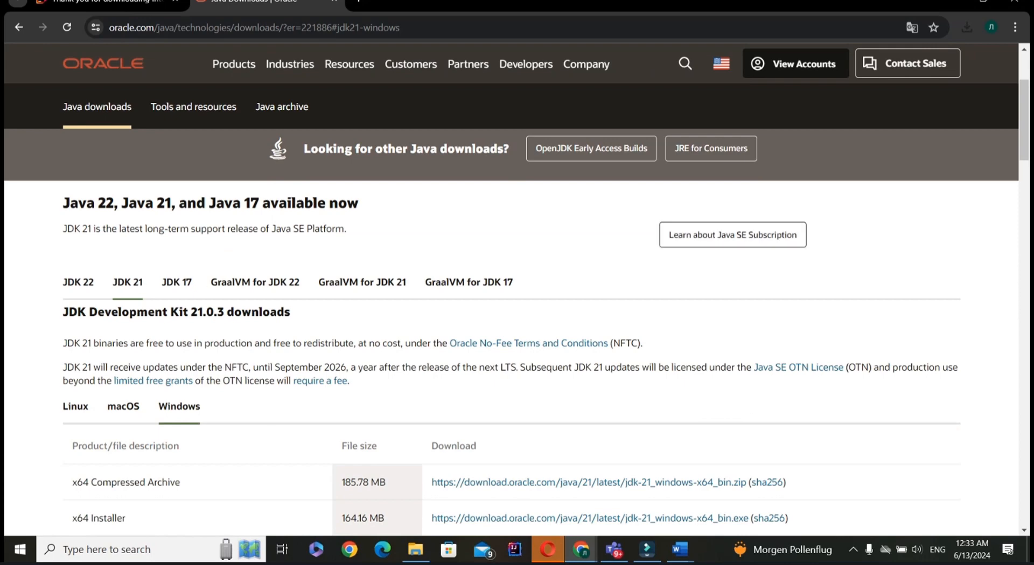
scroll(516, 290, "down", 1)
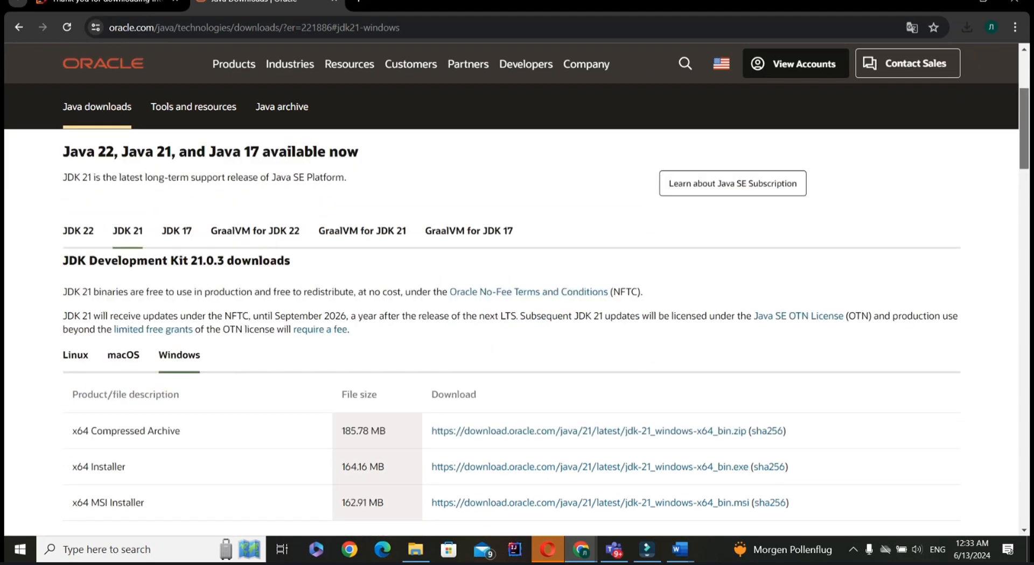
scroll(517, 323, "down", 2)
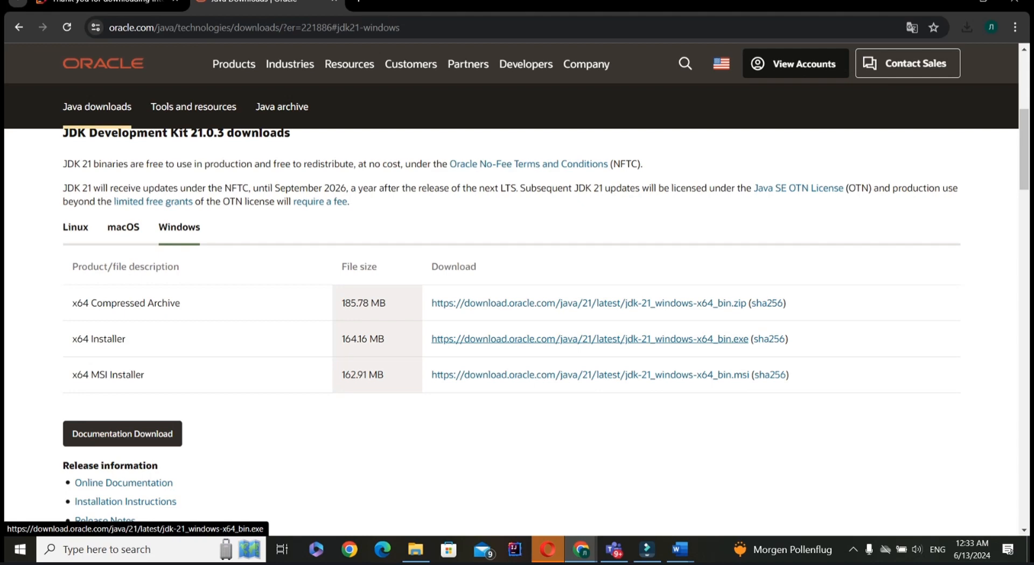
left_click(590, 339)
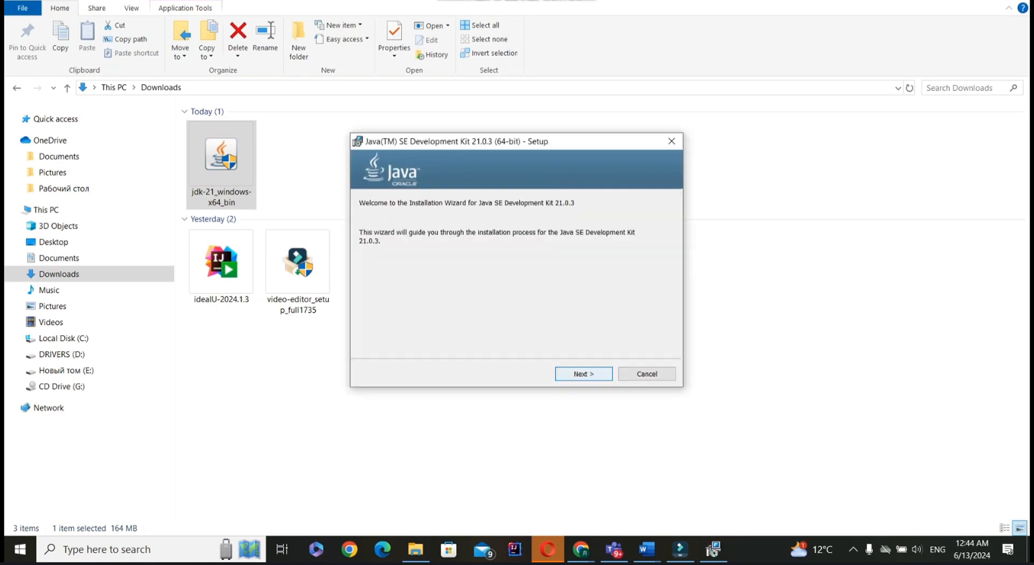
- Install Java SE Development Kit 21.0.3 into the default folder C:\Program Files\Java\jdk-21\ and close the setup wizard
left_click(584, 374)
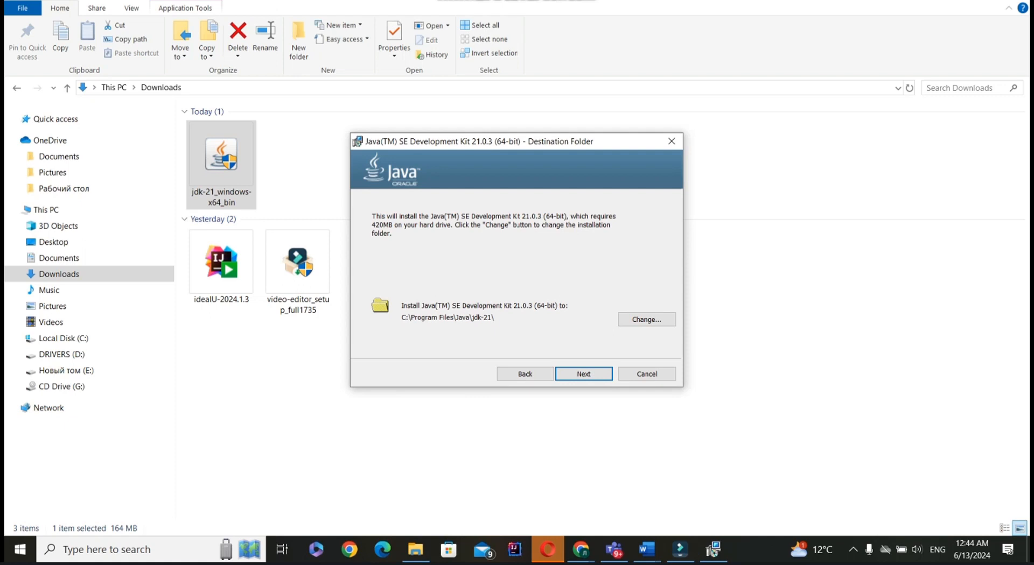
left_click(583, 374)
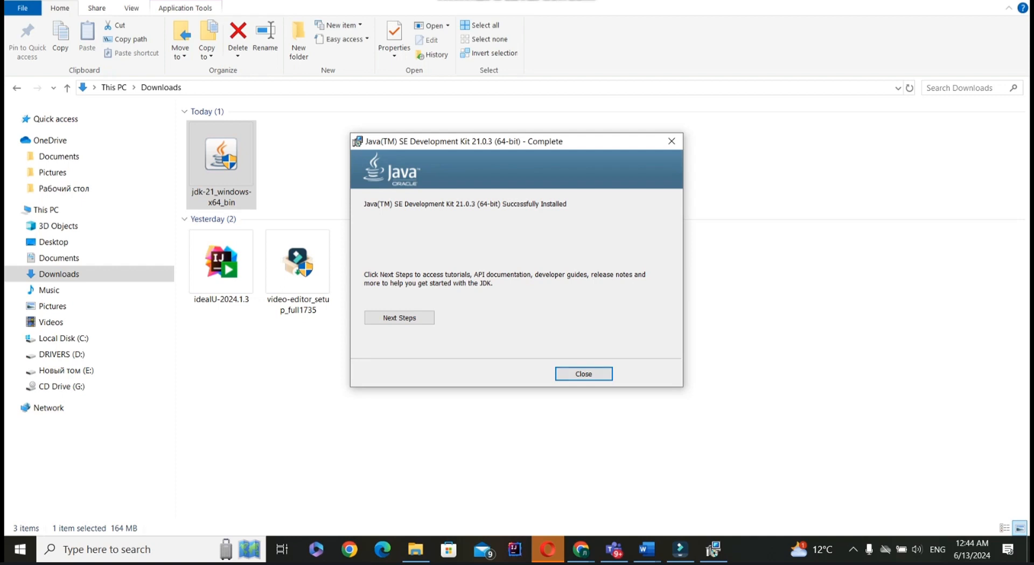
left_click(583, 374)
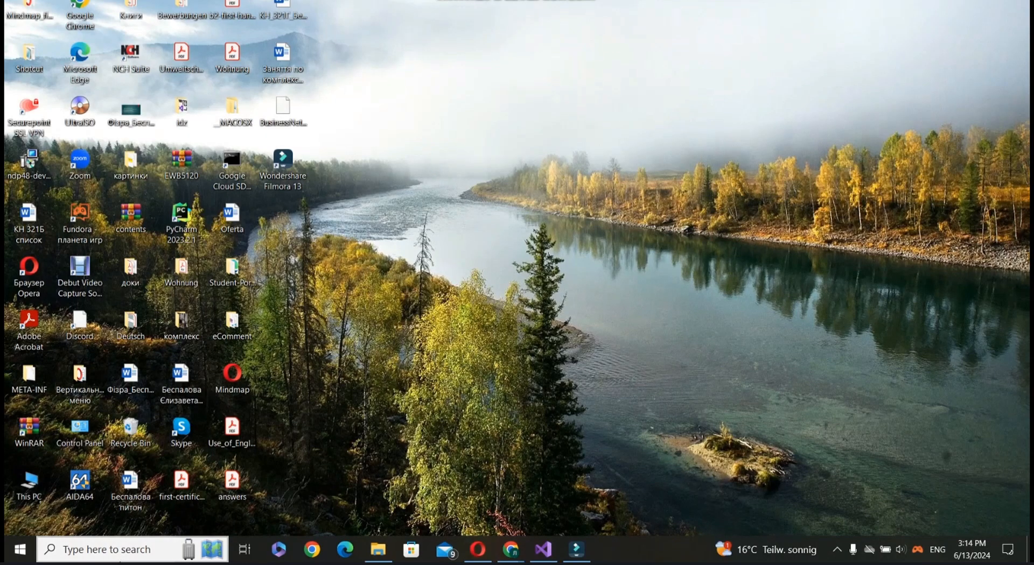
- Launch IntelliJ IDEA Community Edition from the recent apps in Windows search
left_click(108, 549)
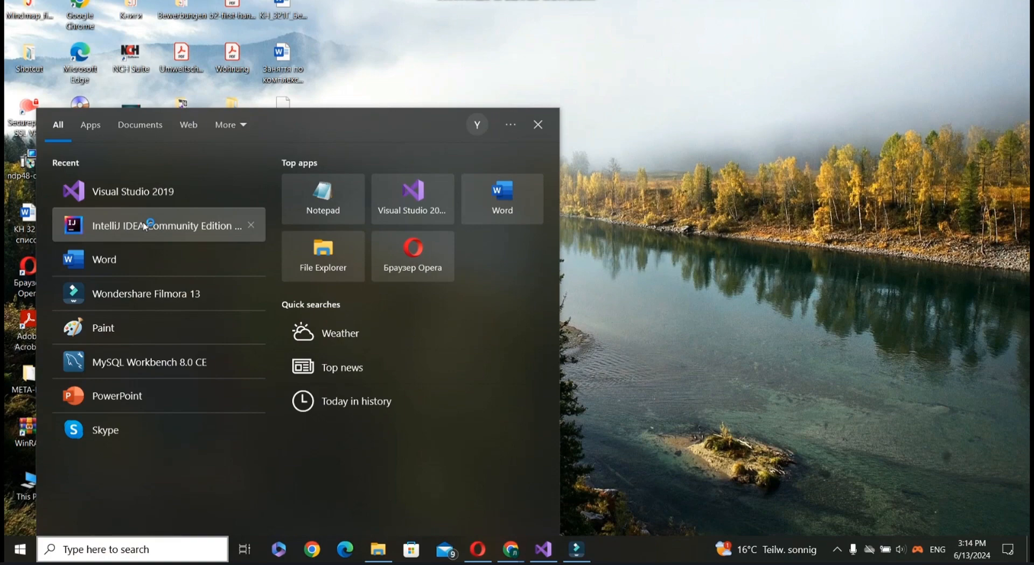
left_click(145, 226)
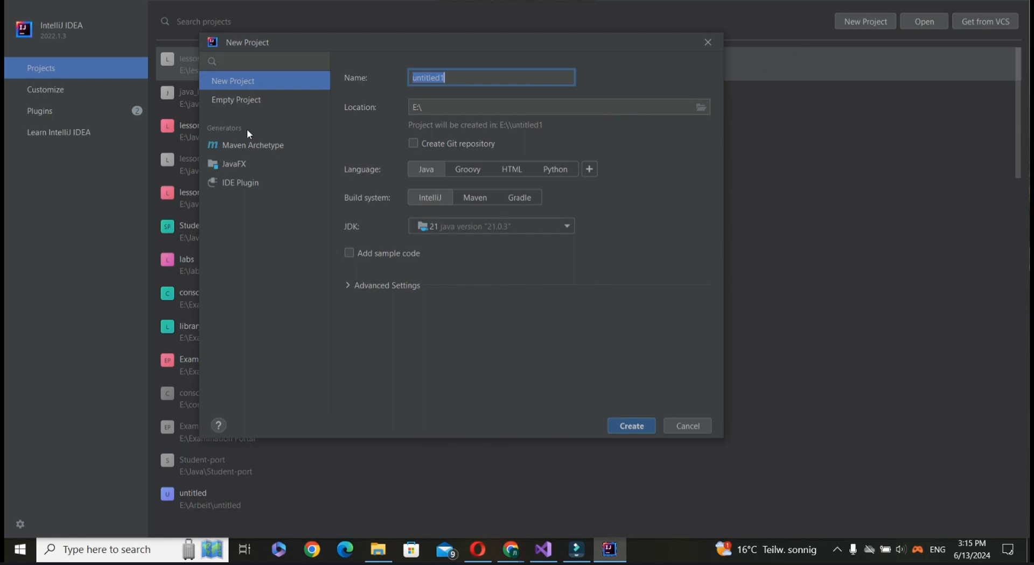
left_click(240, 105)
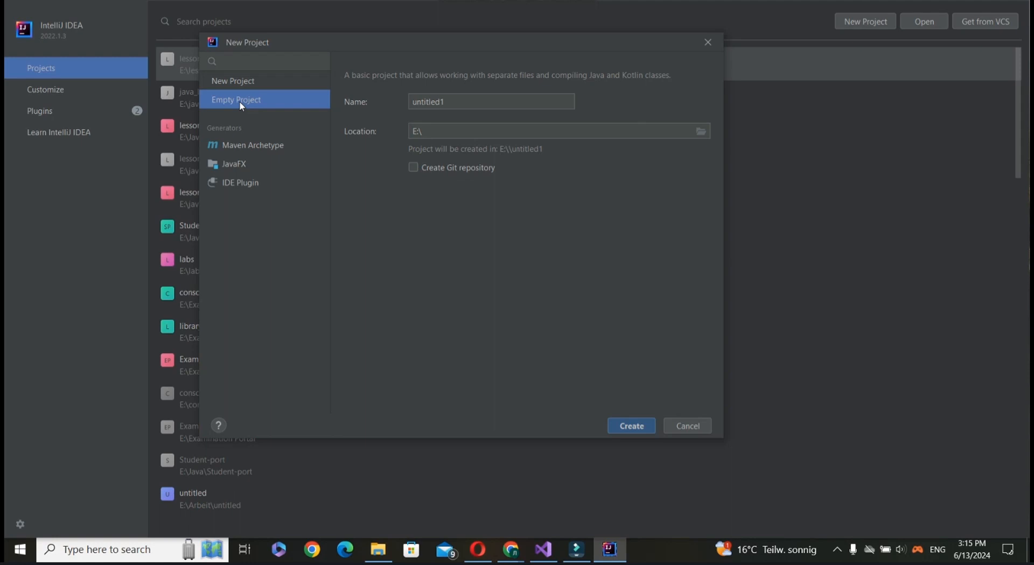
left_click(241, 81)
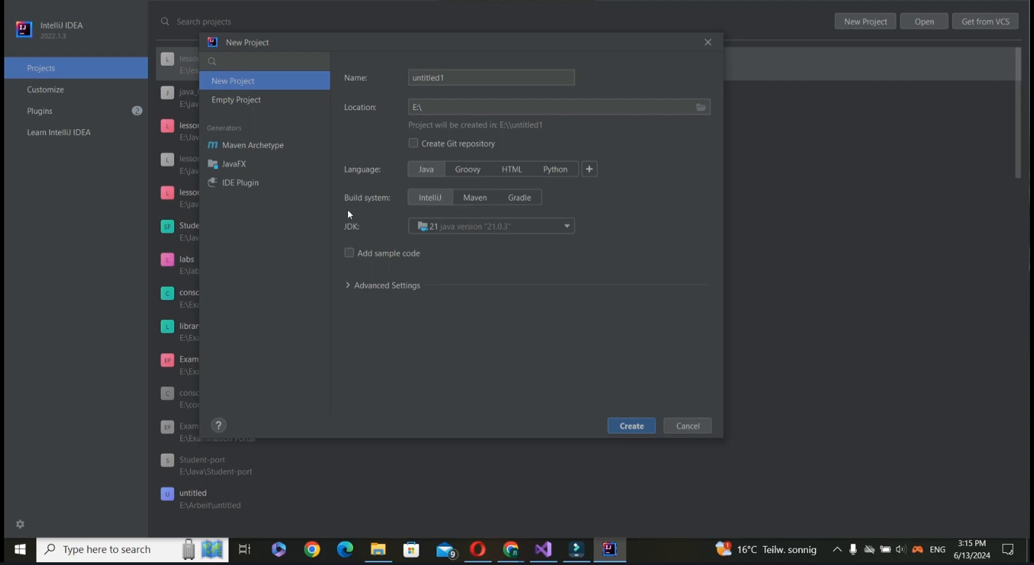
left_click(503, 229)
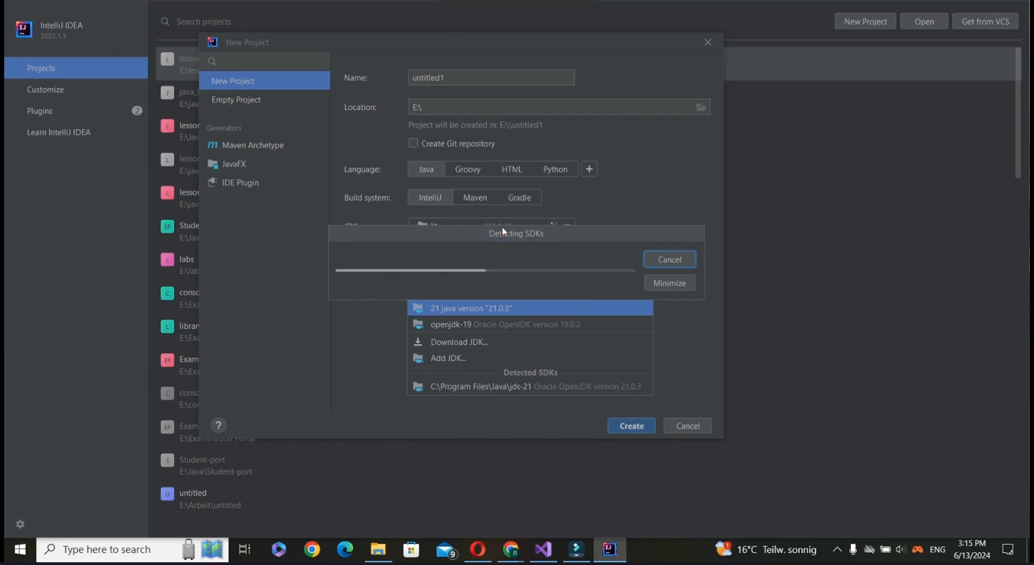
left_click(643, 207)
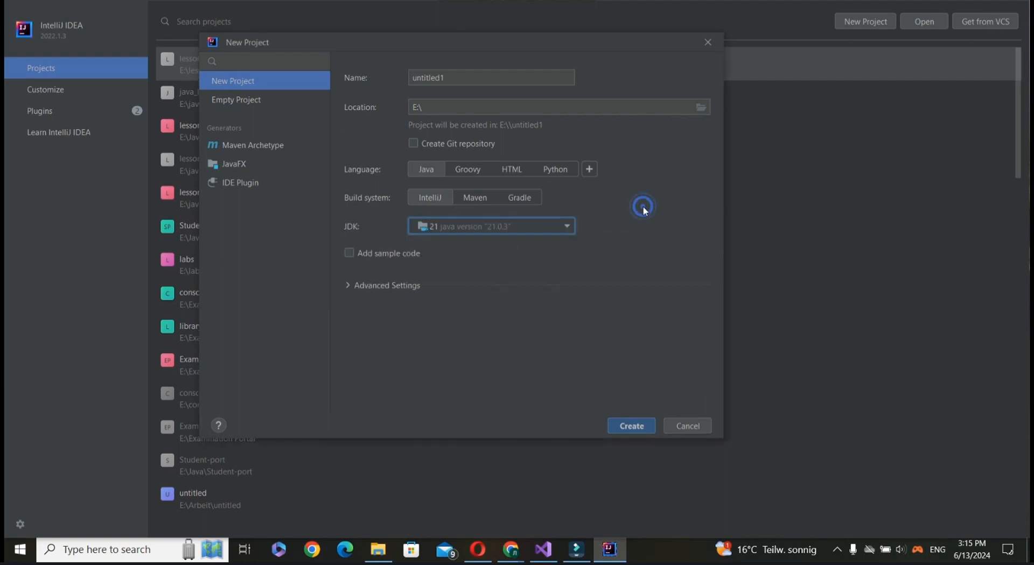
- Create a Java project named java_lessons in E:\ with the IntelliJ build system and JDK 21
left_click(492, 79)
double_click(490, 78)
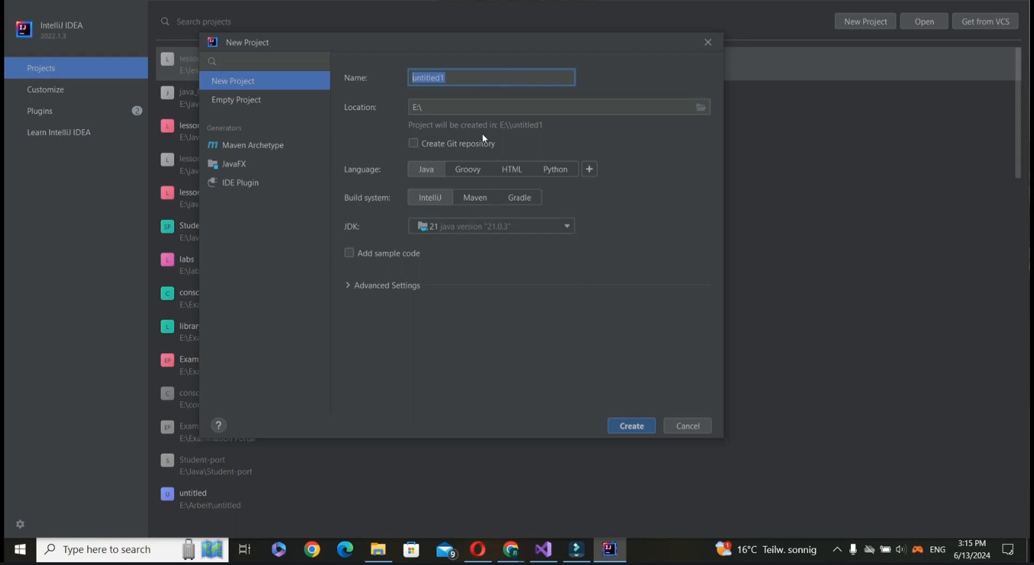
type("java_lessons")
left_click(701, 107)
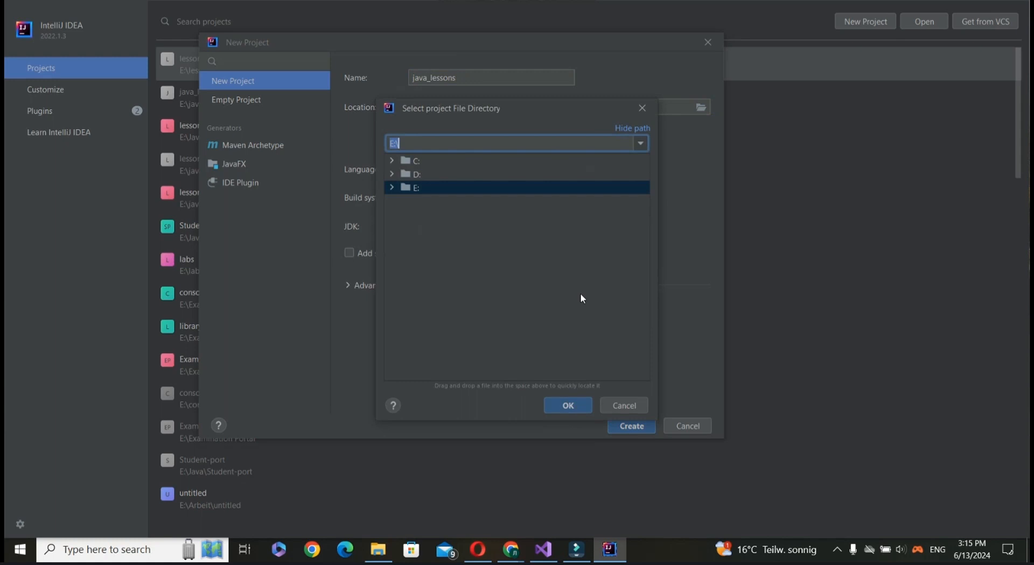
left_click(563, 406)
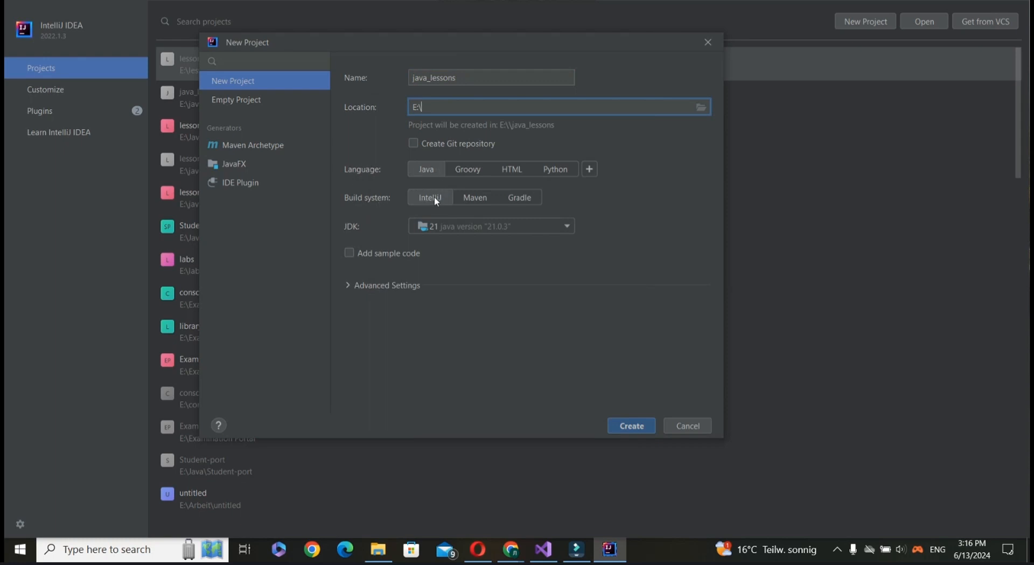
left_click(636, 428)
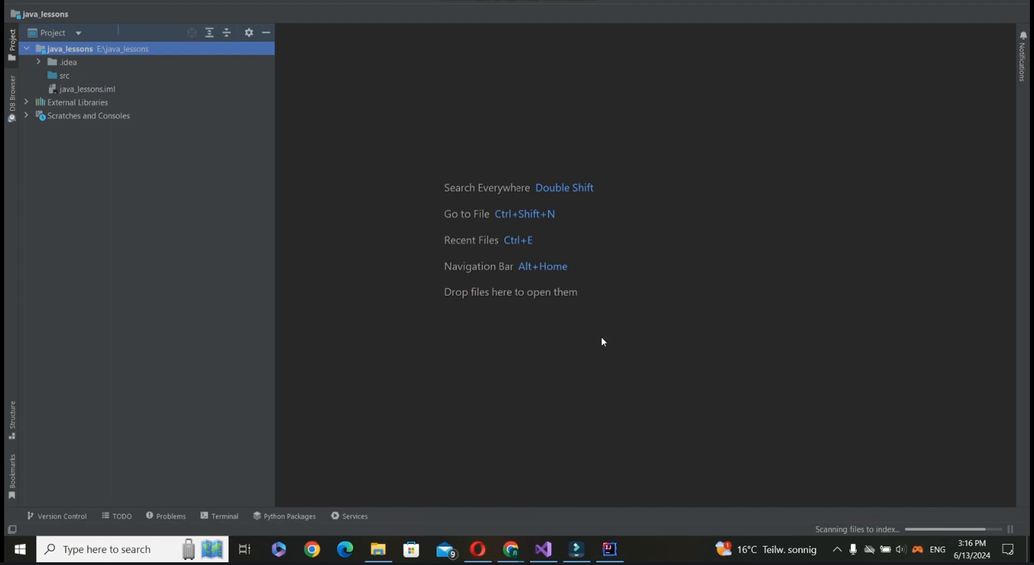
- Create a package named lesson1 in the project's src folder
left_click(61, 79)
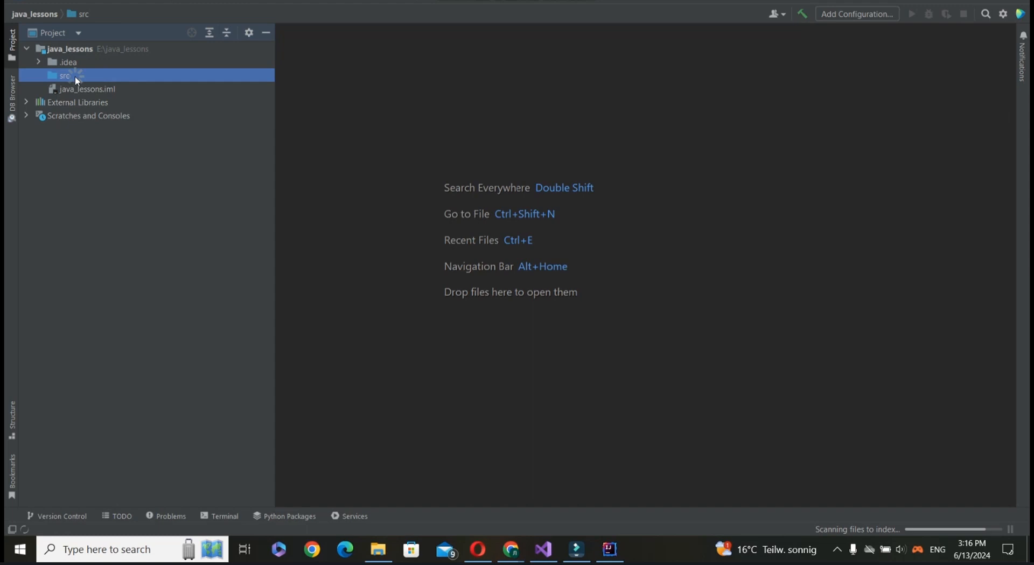
right_click(76, 78)
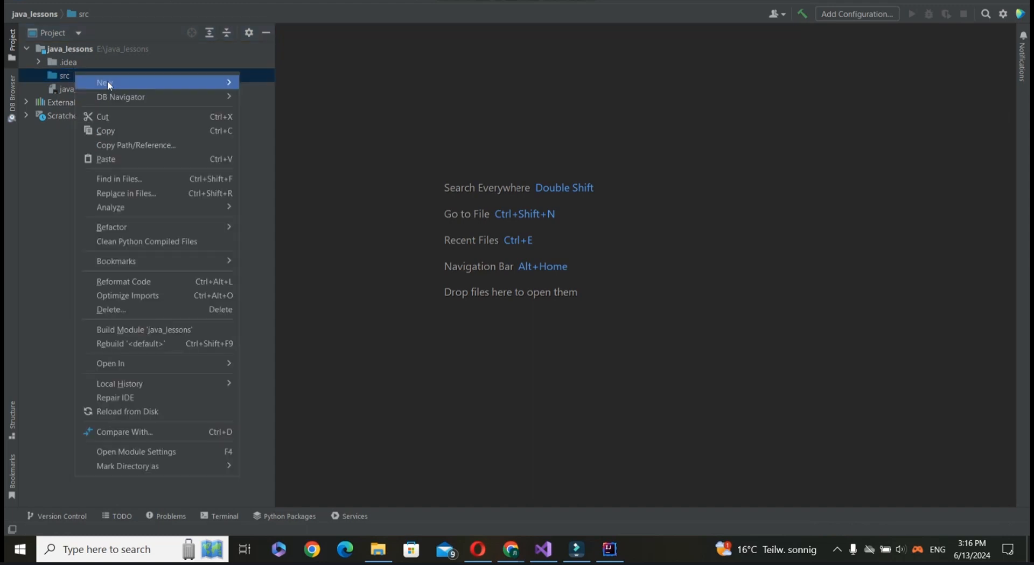
left_click(110, 83)
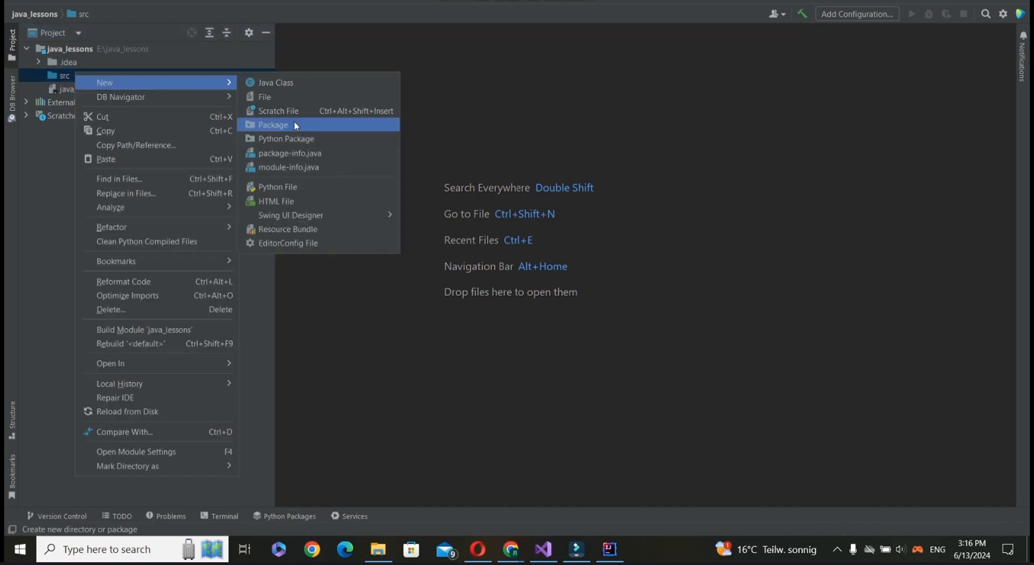
left_click(296, 126)
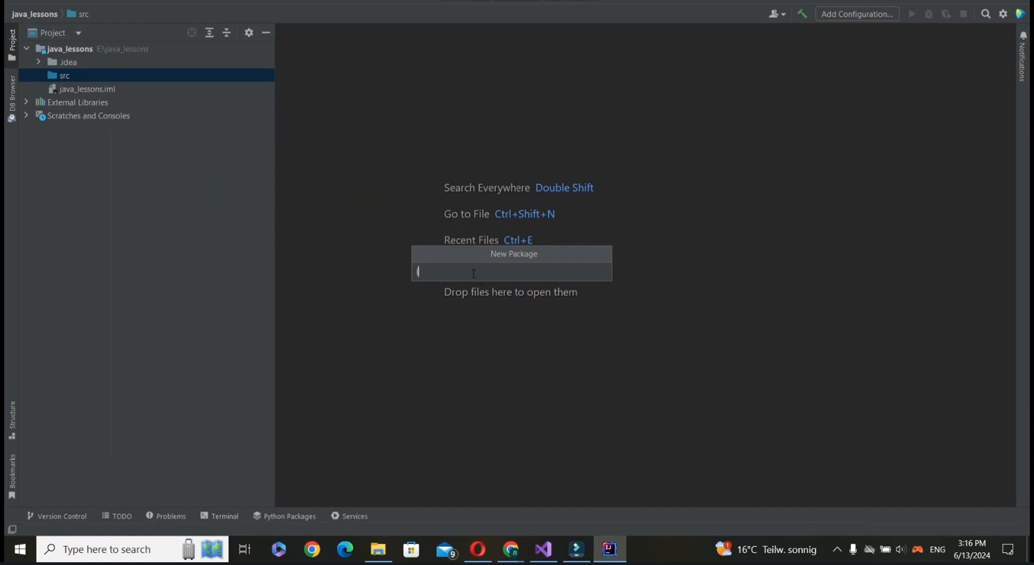
type("lesson1")
key("Return")
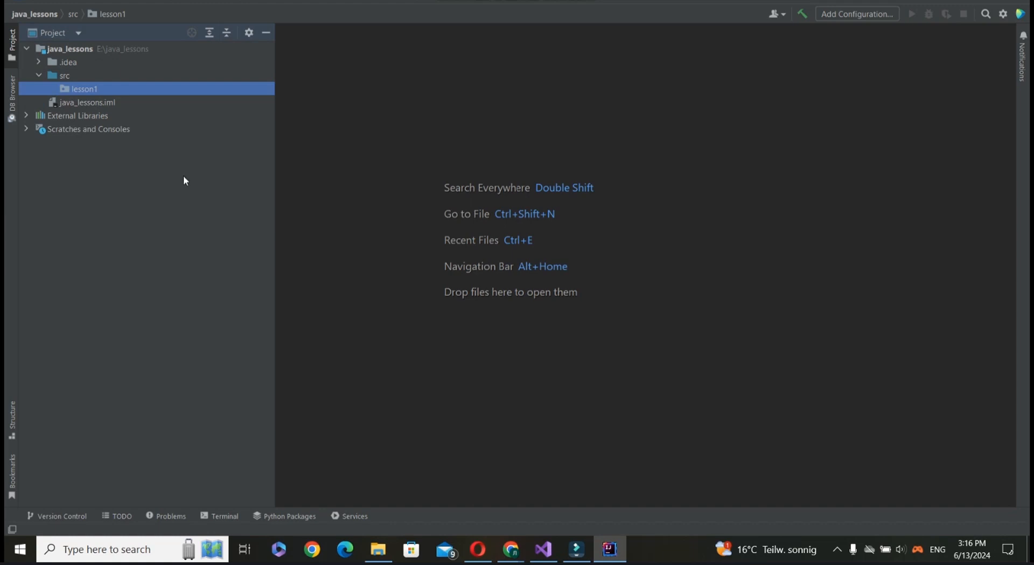
- Create a Java class named Main in the lesson1 package
right_click(95, 92)
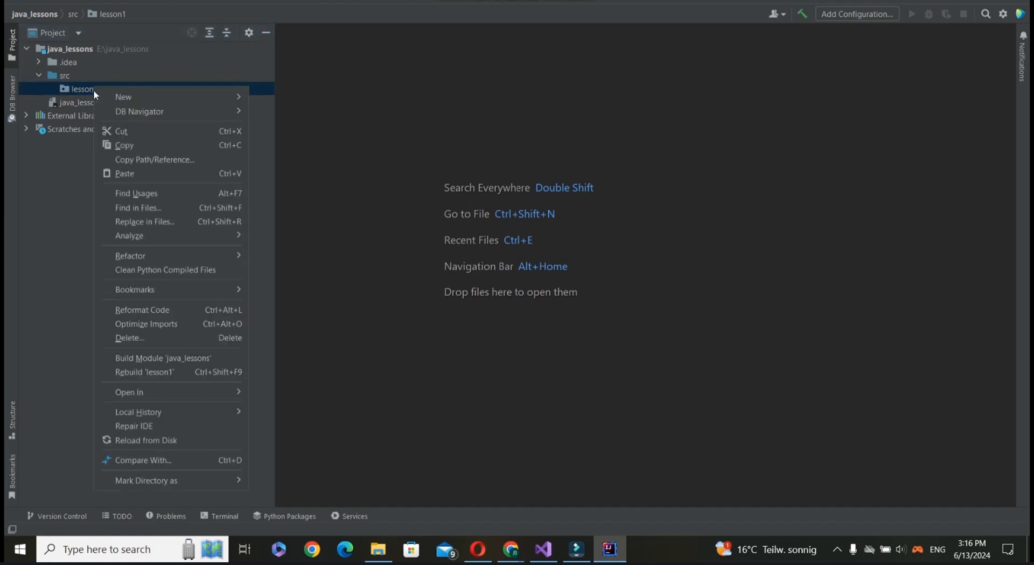
mouse_move(108, 95)
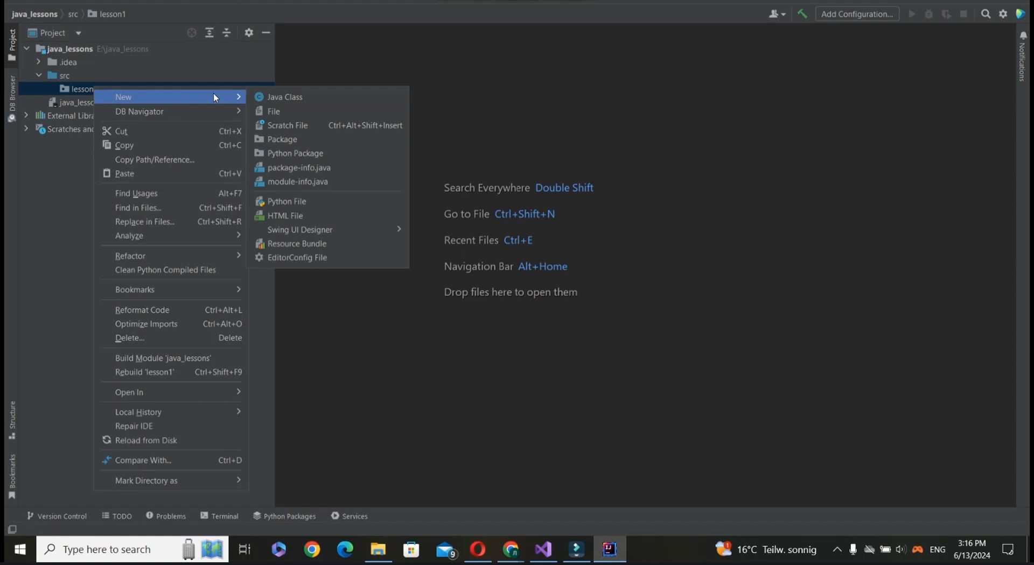
left_click(294, 100)
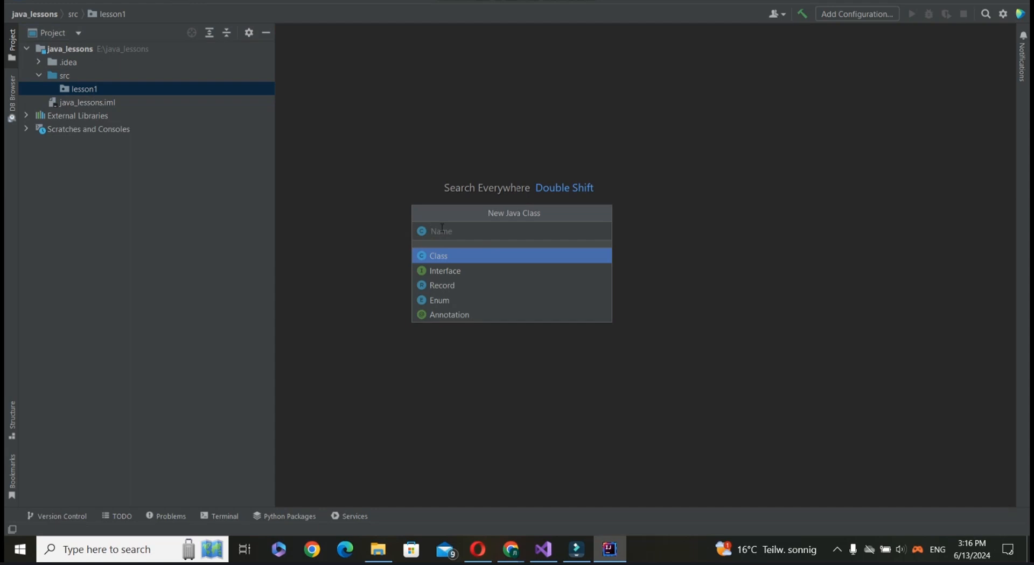
type("Main")
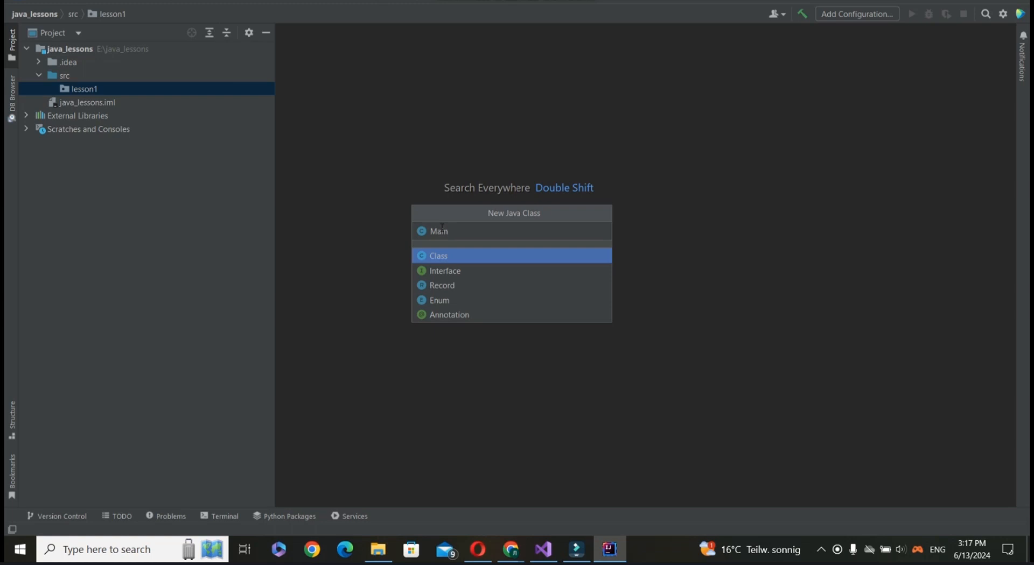
key("Return")
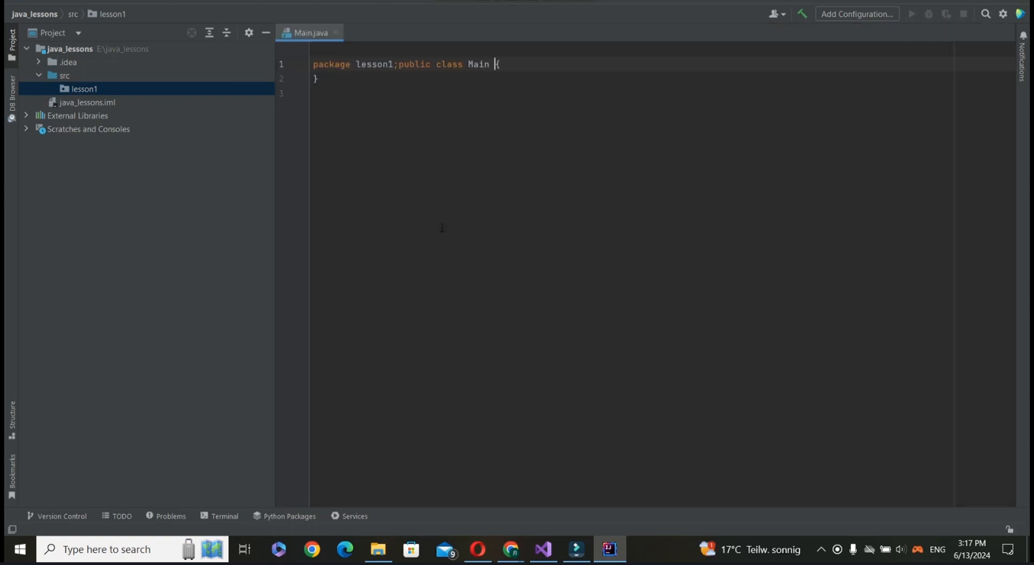
- Add a public static void main(String[] args) method to the Main class using the psvm template
left_click(427, 90)
left_click(426, 80)
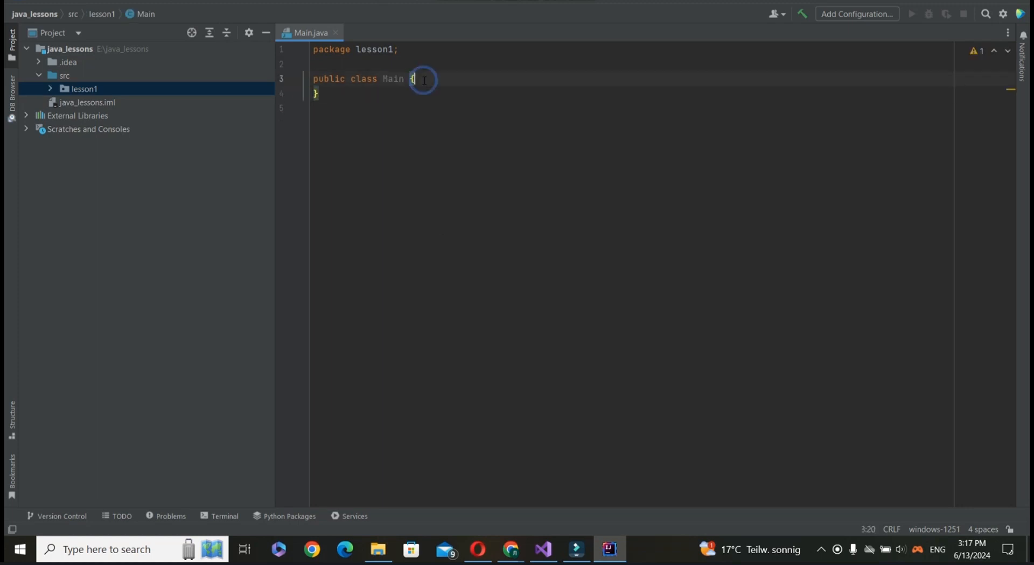
key("Return")
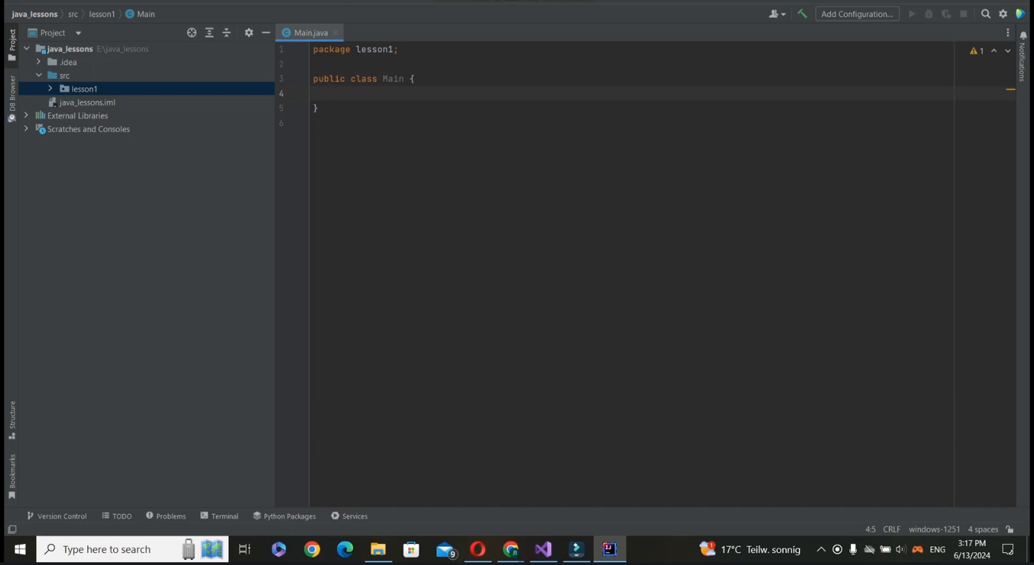
type("psv")
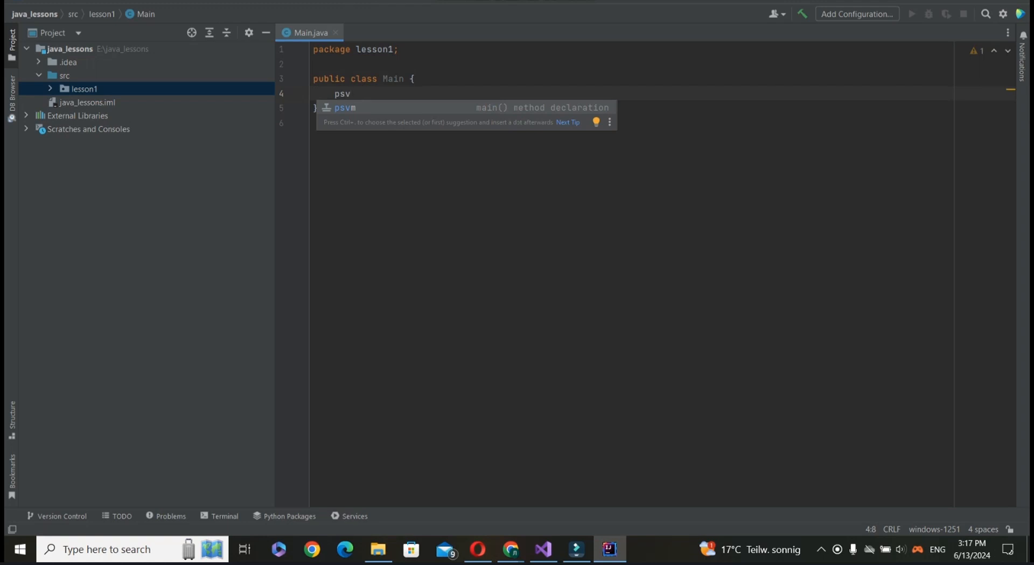
key("Return")
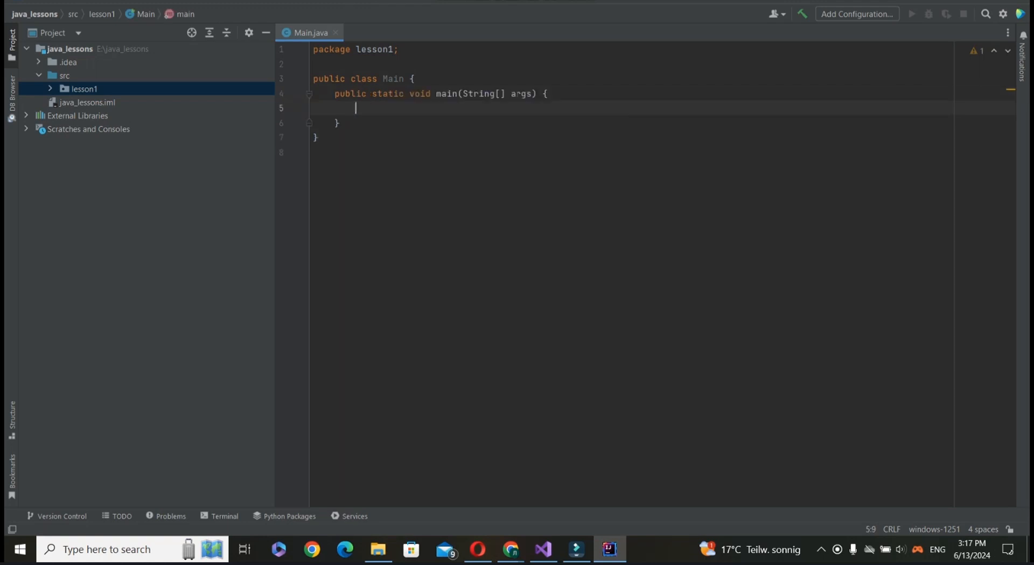
- Add a System.out.println statement that prints "Hello World" to the main method using the sout template
type("sou")
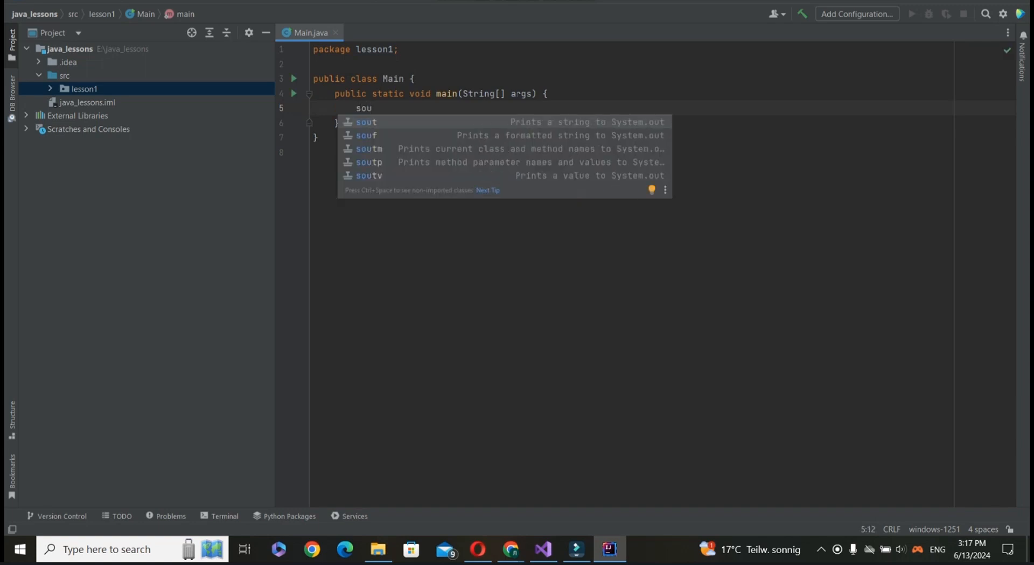
key("Return")
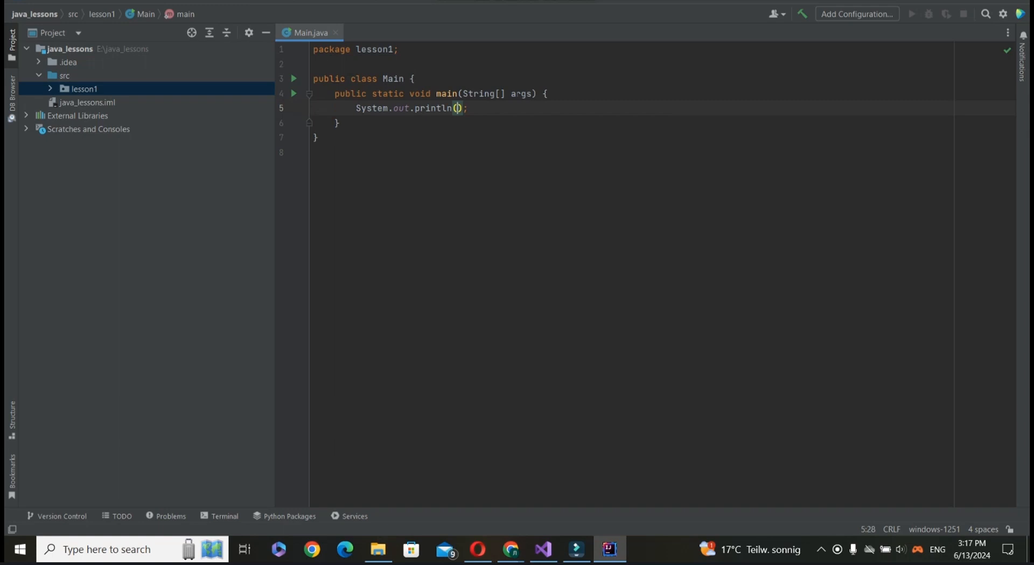
key("super+space")
type("\"")
key("super+space")
key("super+space")
key("super+space")
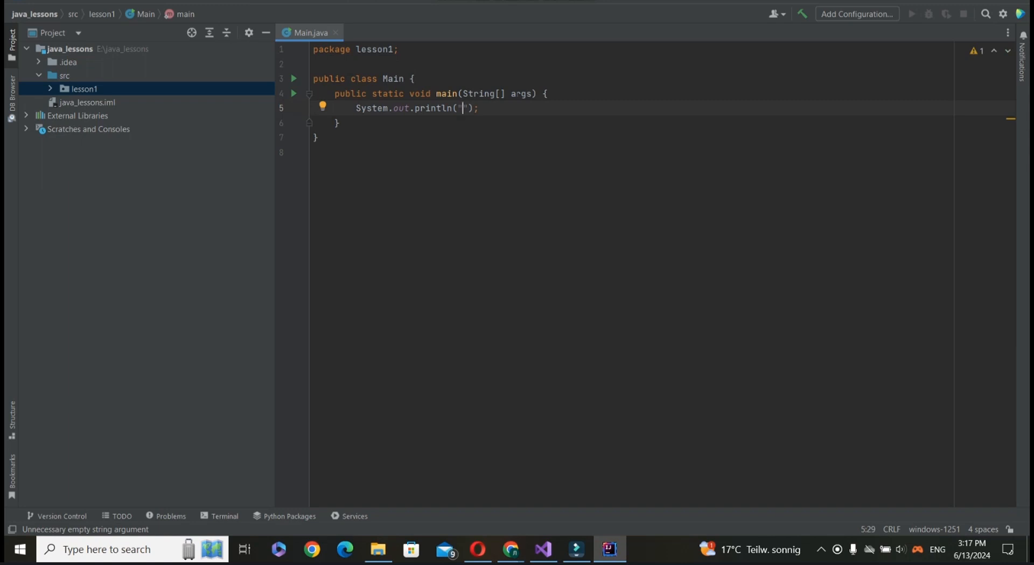
type("Hello Wor")
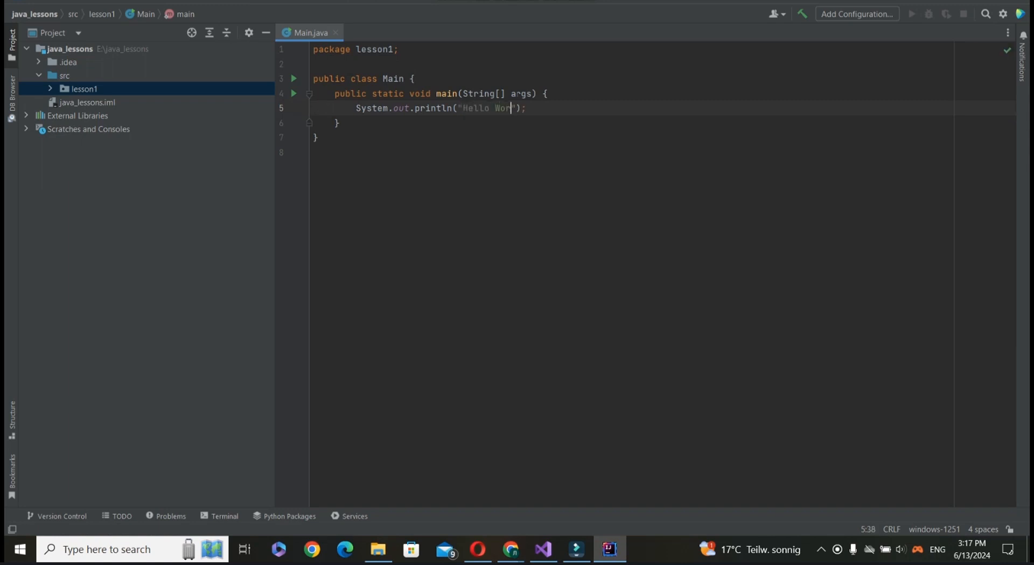
type("ld")
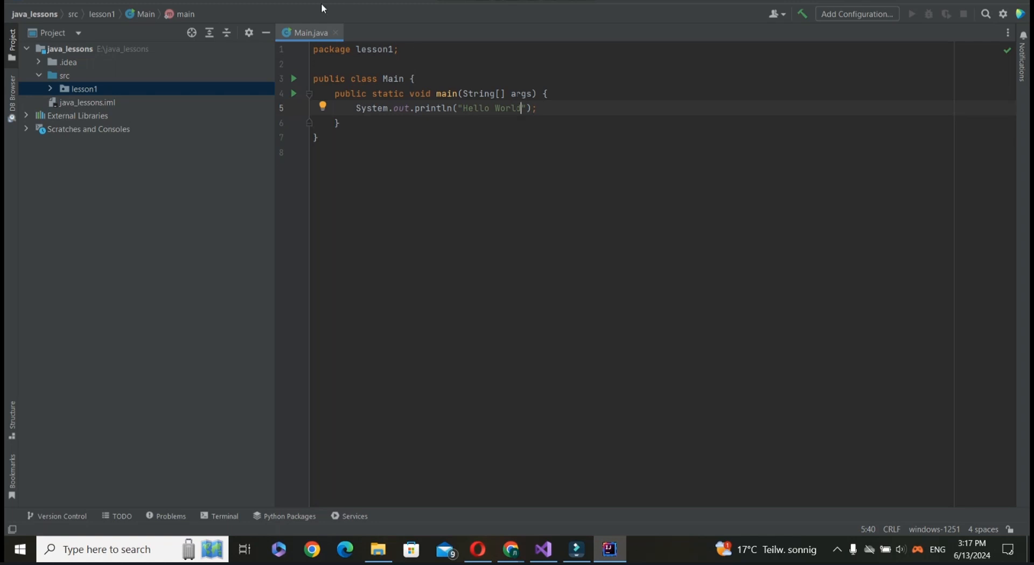
- Run Main.main() and check the program's printed line in the run output
left_click(295, 80)
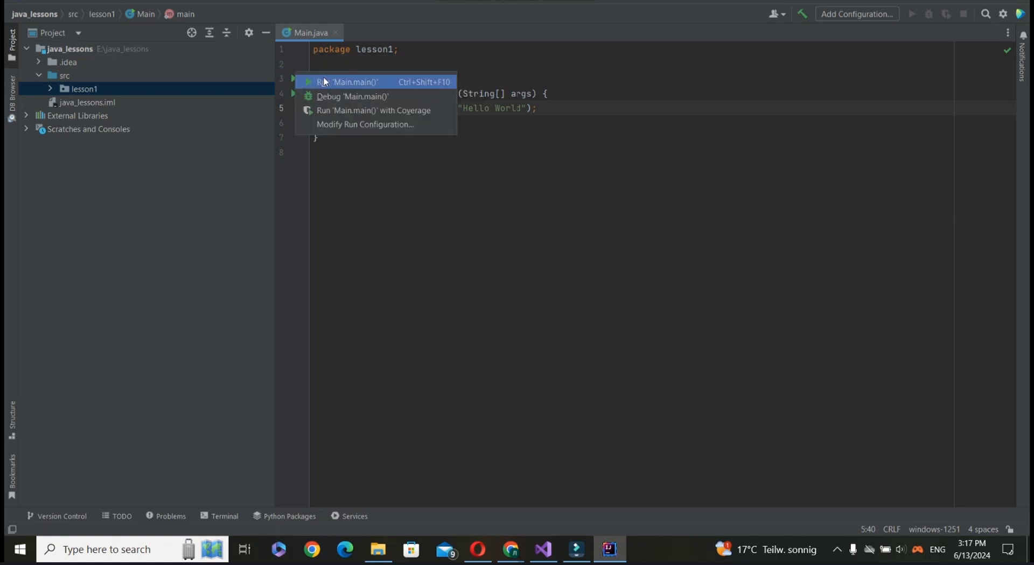
left_click(325, 81)
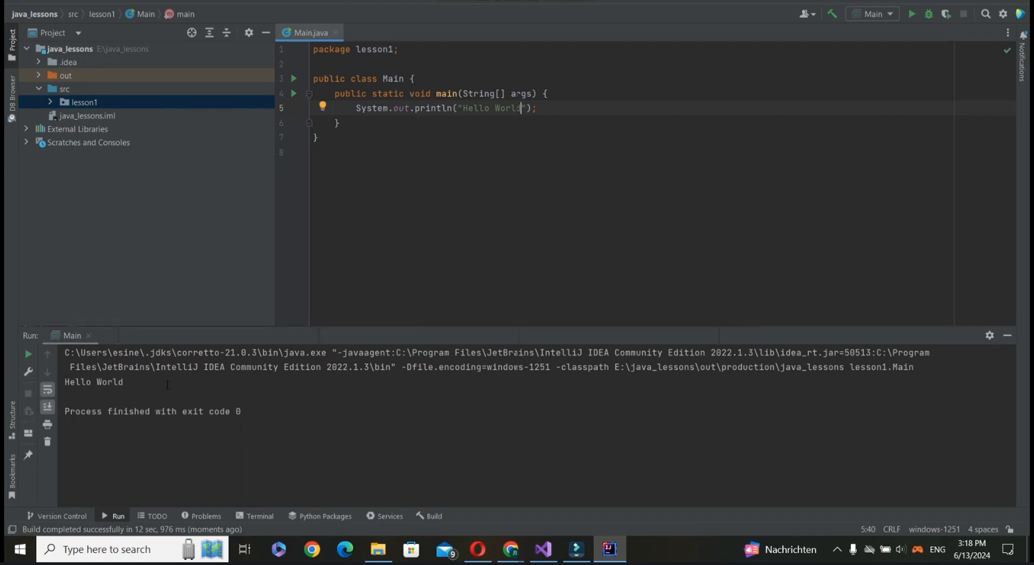
left_click_drag(141, 390, 51, 380)
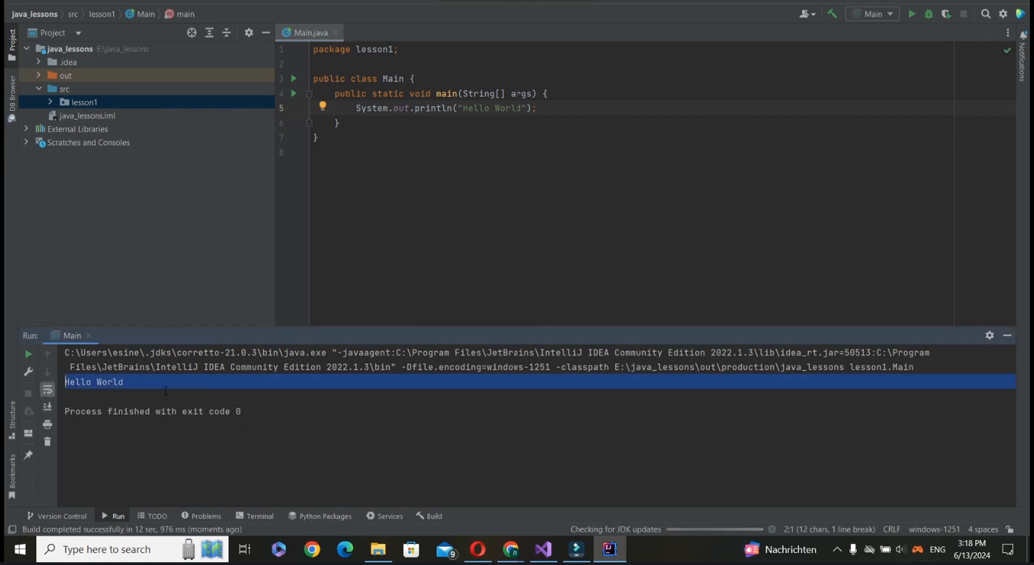
left_click(165, 391)
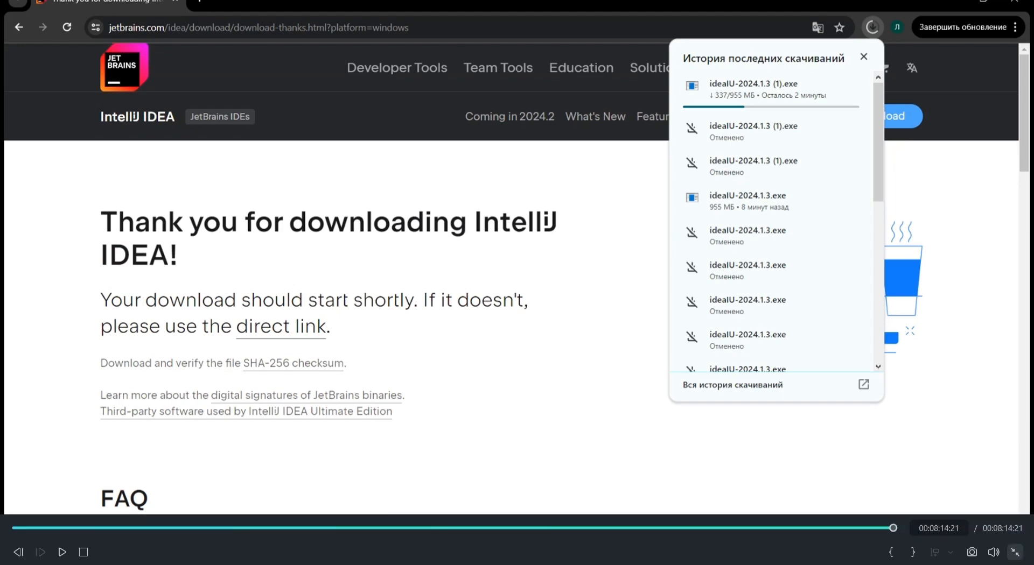
left_click(1014, 552)
left_click(610, 553)
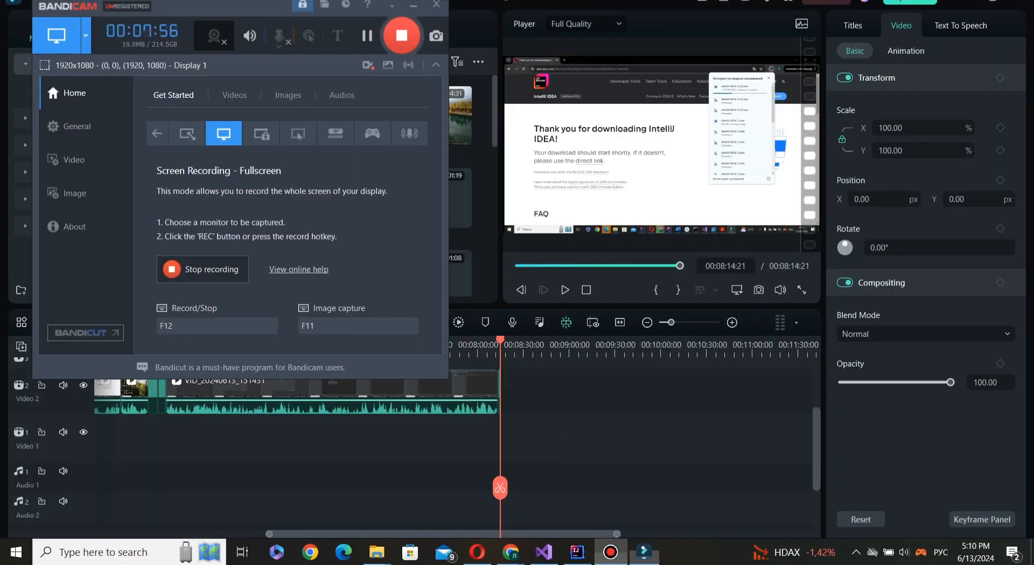